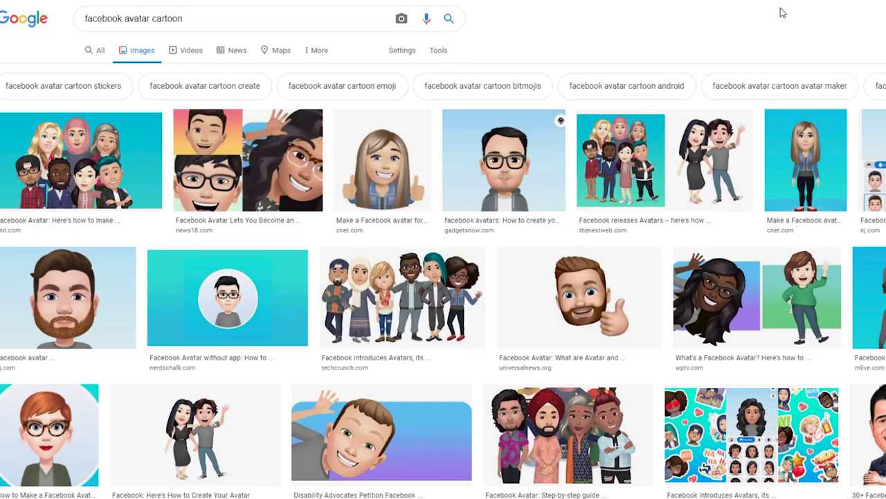
# - Scroll down the News Feed and bring up Settings & Privacy from the account menu
pyautogui.scroll(-5, 783, 13)
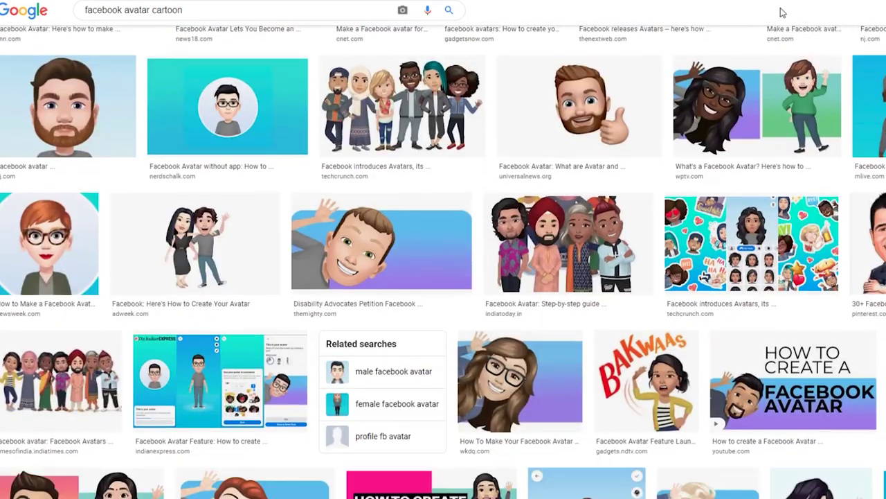
pyautogui.scroll(-3, 782, 12)
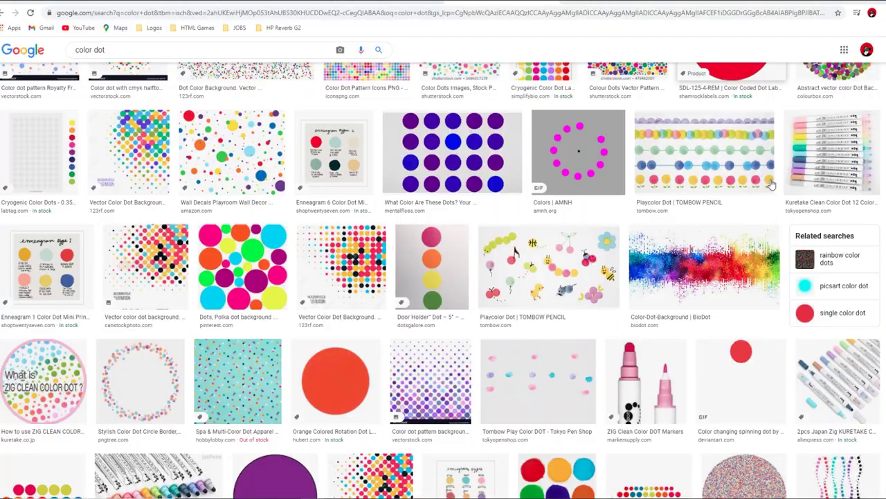
pyautogui.scroll(-3, 771, 183)
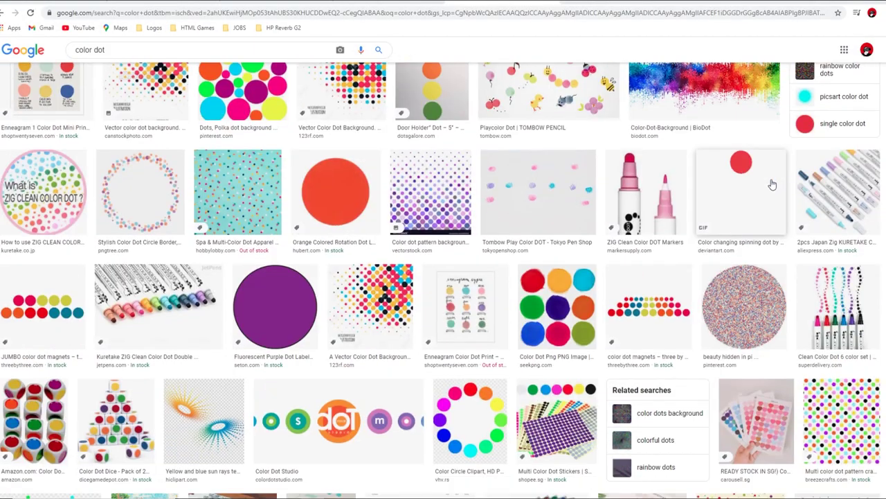
pyautogui.scroll(-3, 772, 185)
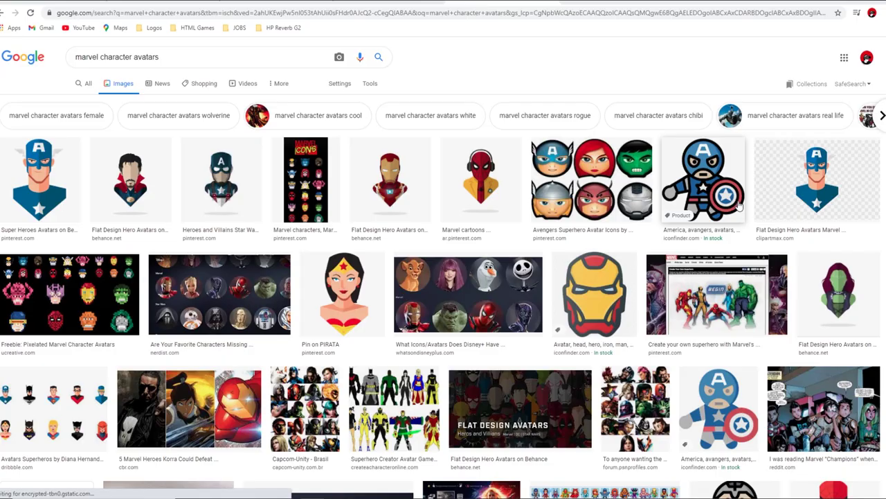
pyautogui.scroll(-6, 738, 206)
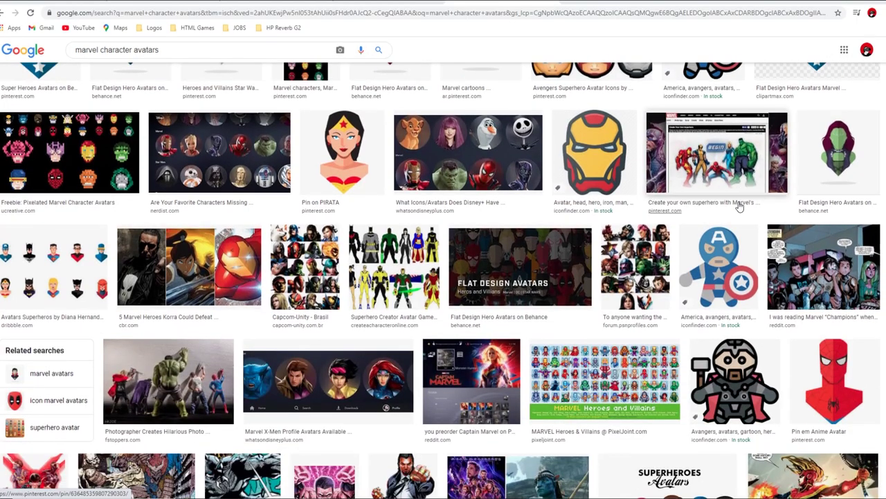
pyautogui.scroll(-3, 739, 207)
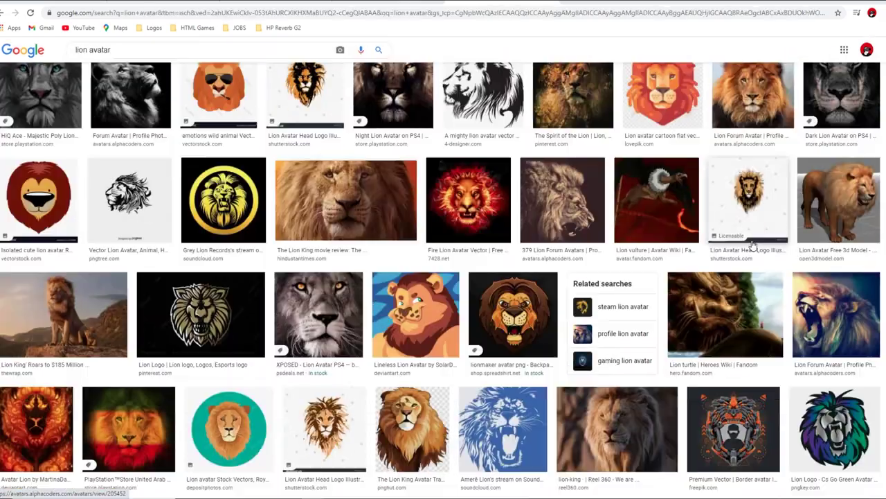
pyautogui.scroll(-5, 755, 246)
pyautogui.scroll(-7, 754, 245)
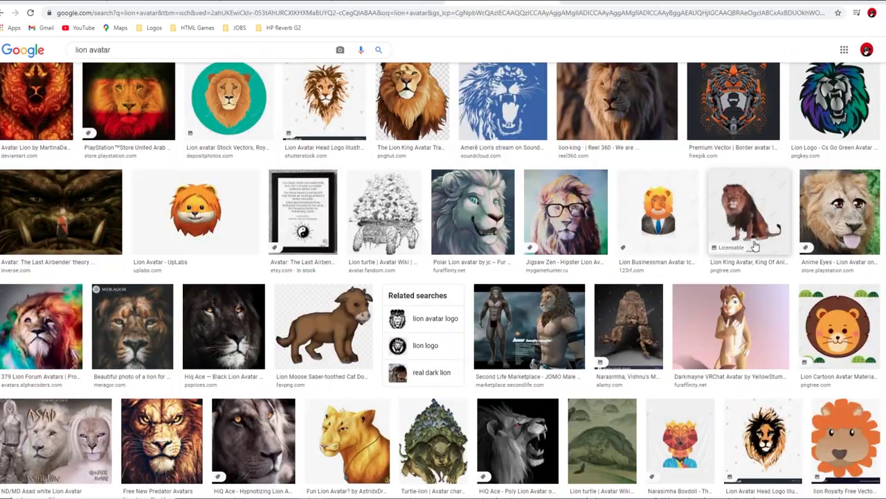
pyautogui.scroll(-2, 755, 246)
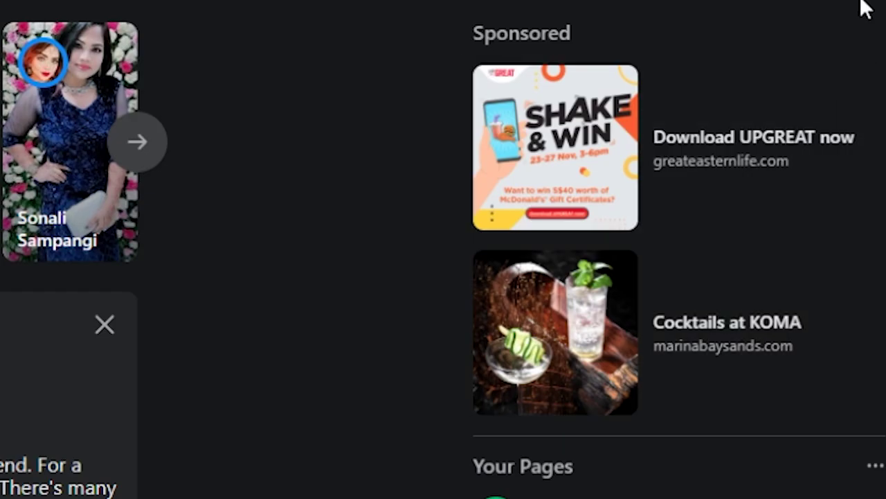
pyautogui.click(862, 4)
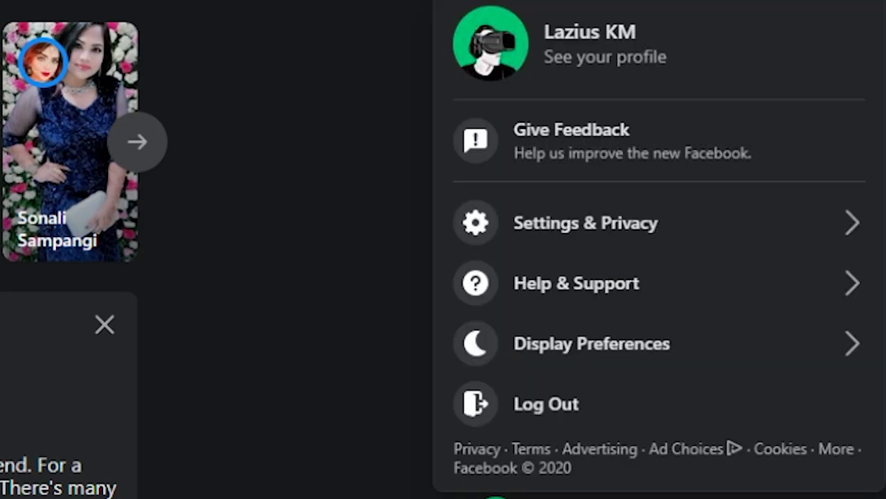
pyautogui.click(841, 234)
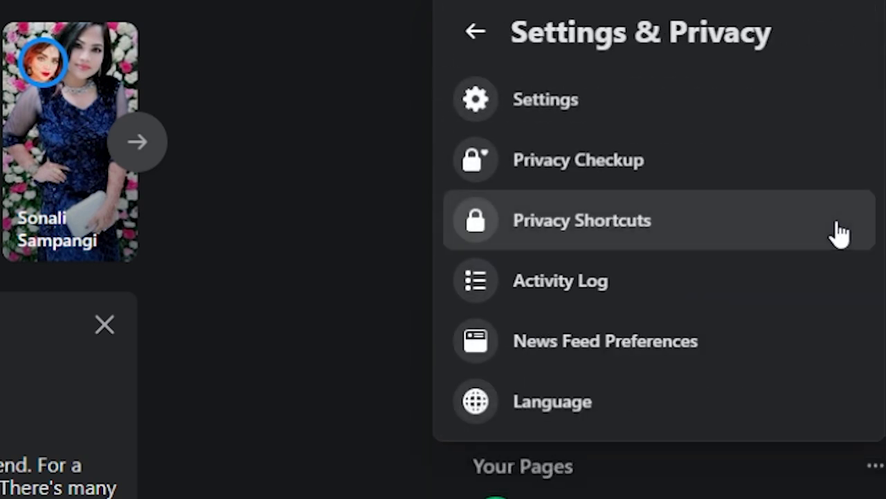
# - Open the general account settings and start editing the profile name
pyautogui.click(607, 99)
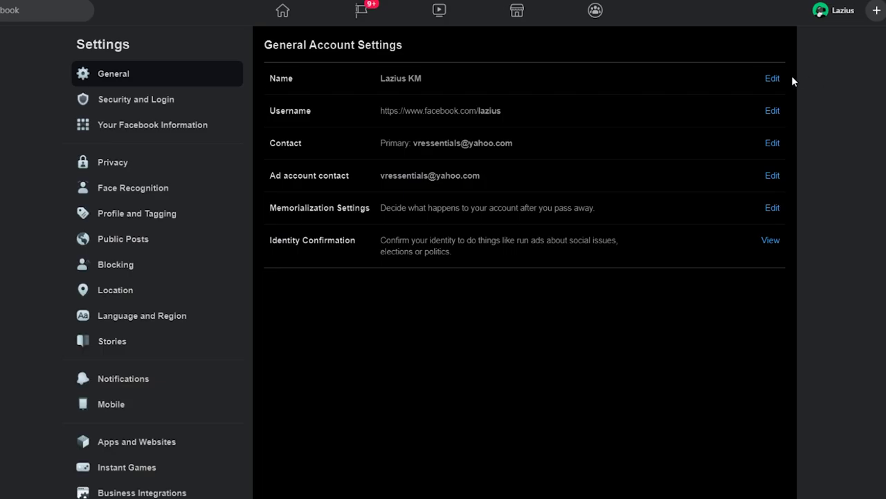
pyautogui.click(772, 79)
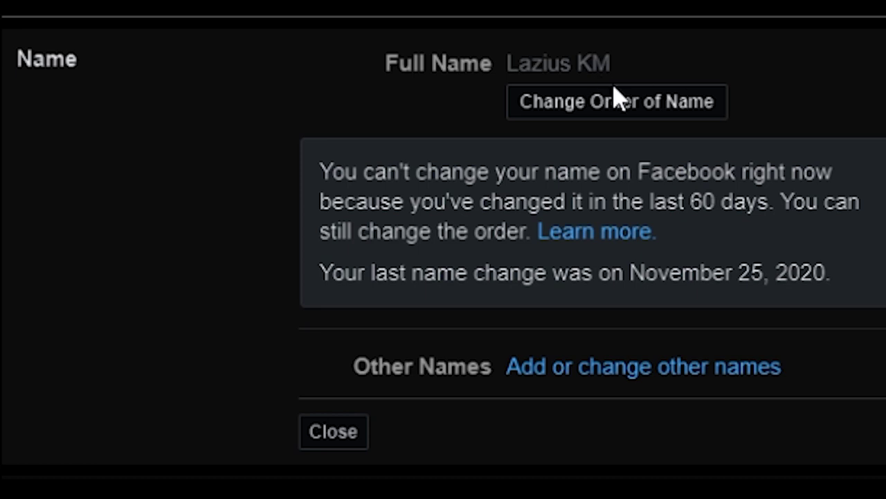
pyautogui.moveTo(636, 73); pyautogui.dragTo(506, 73)
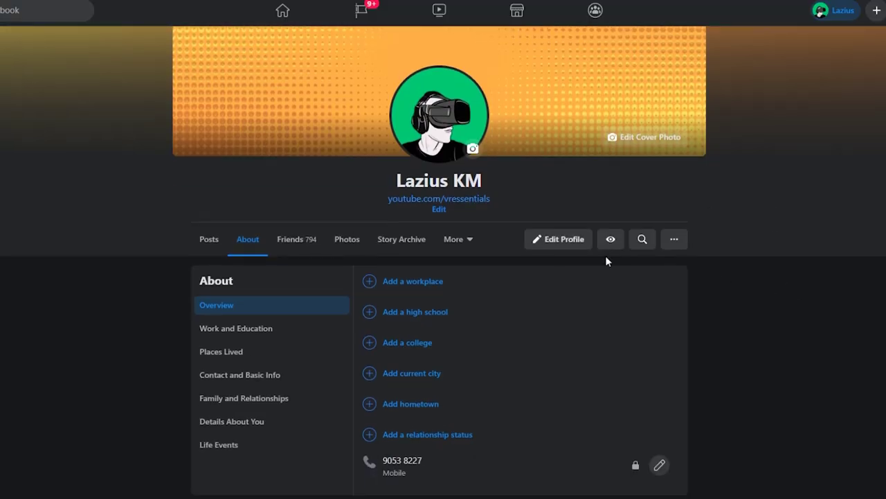
pyautogui.click(562, 296)
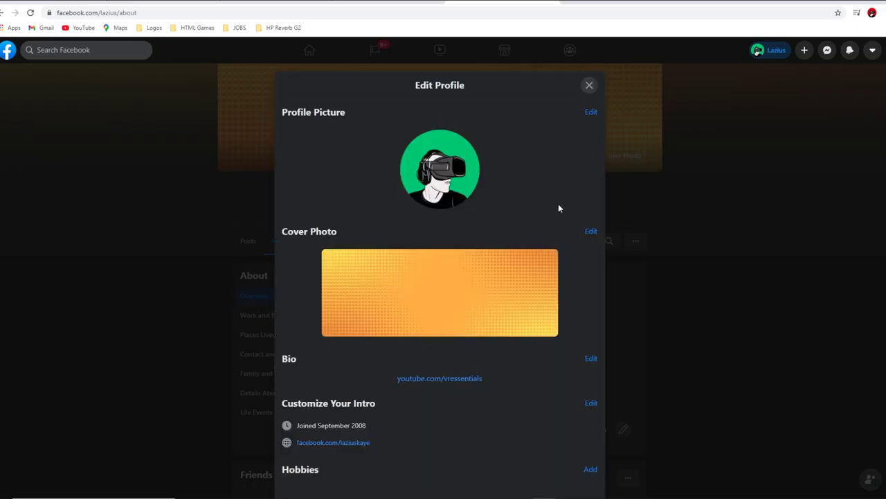
pyautogui.scroll(-4, 560, 207)
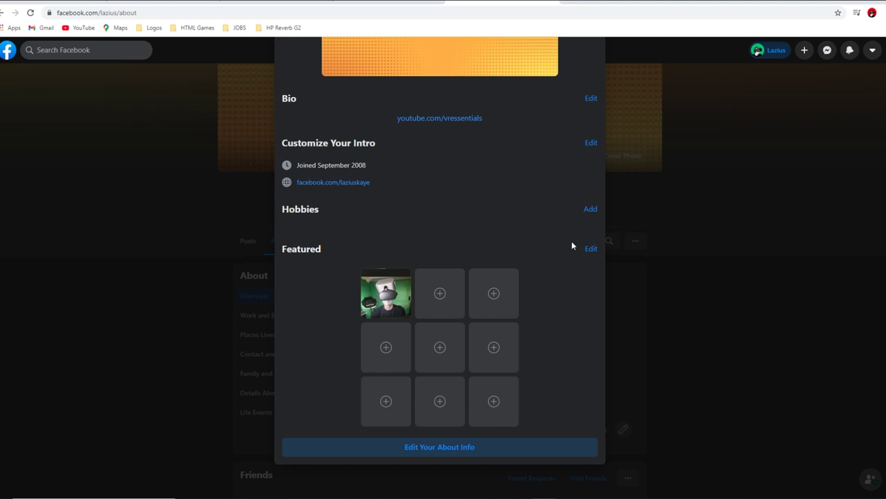
pyautogui.click(693, 208)
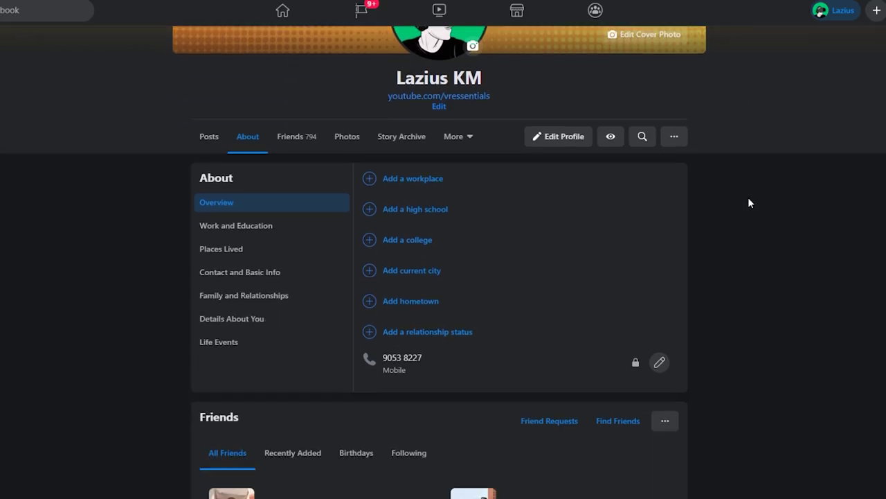
pyautogui.scroll(-1, 748, 203)
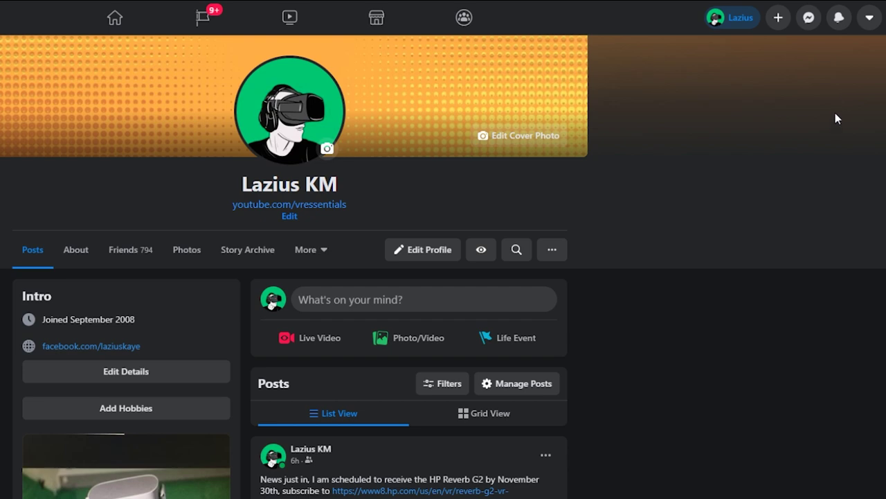
# - Open the Privacy settings page and review friends list and lookup visibility
pyautogui.click(869, 23)
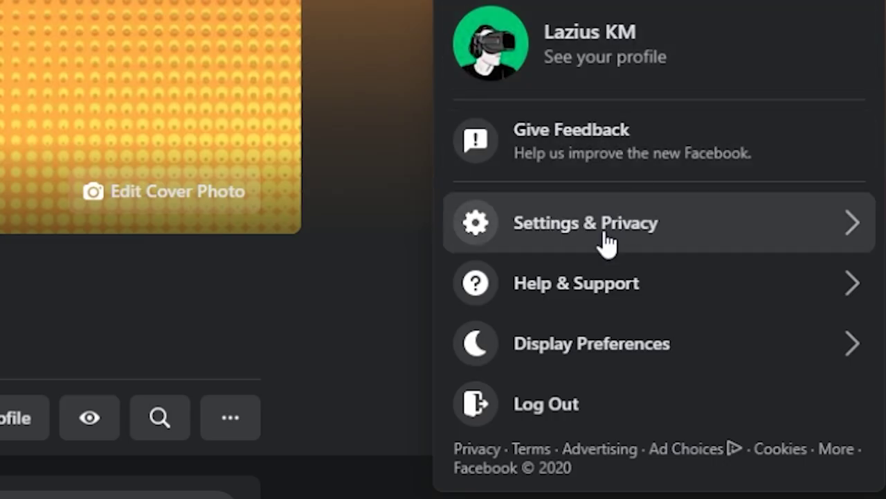
pyautogui.click(606, 244)
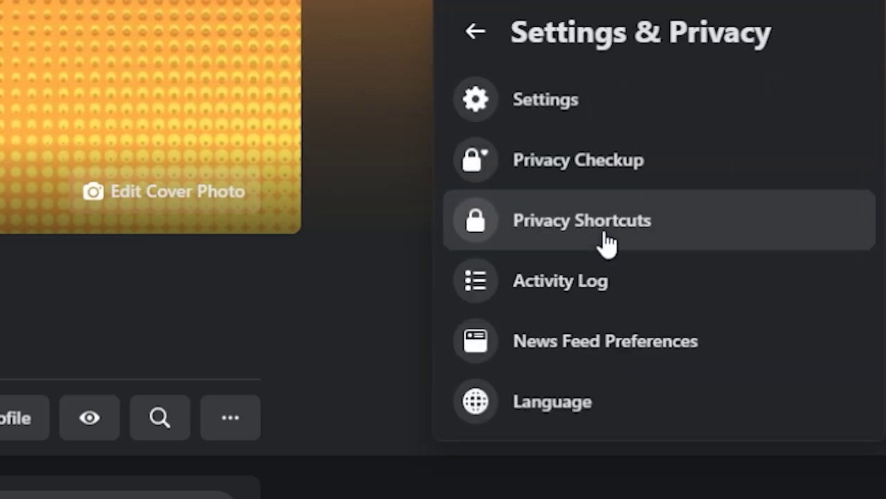
pyautogui.click(609, 107)
pyautogui.click(144, 149)
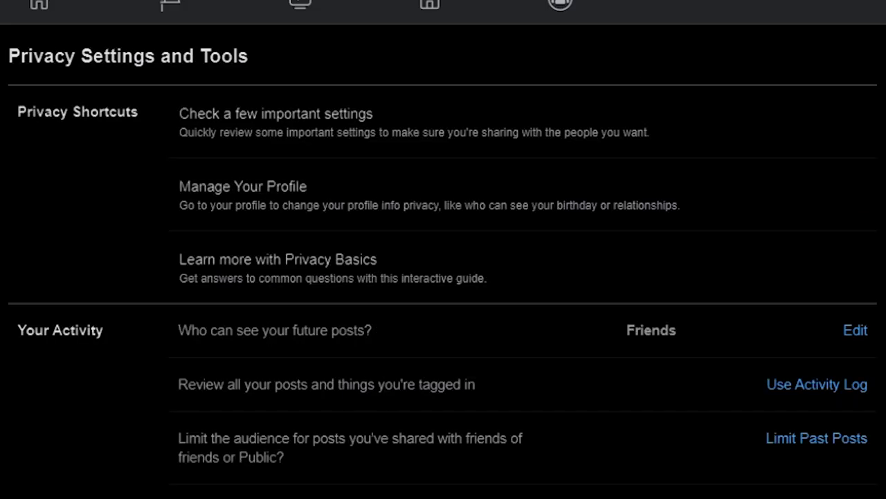
pyautogui.scroll(-3, 443, 277)
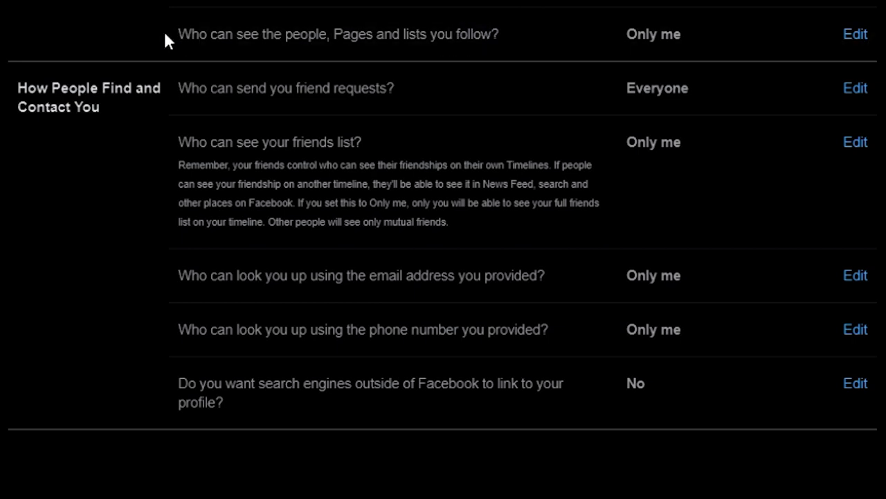
pyautogui.moveTo(627, 35); pyautogui.dragTo(457, 36)
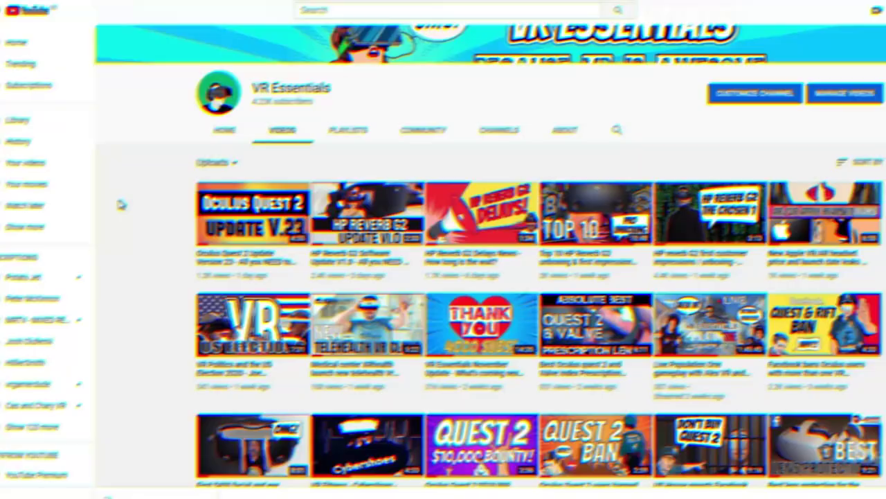
# - Open the subscribed channel's bell menu showing All, Personalized and None
pyautogui.scroll(-3, 116, 201)
pyautogui.scroll(-3, 116, 203)
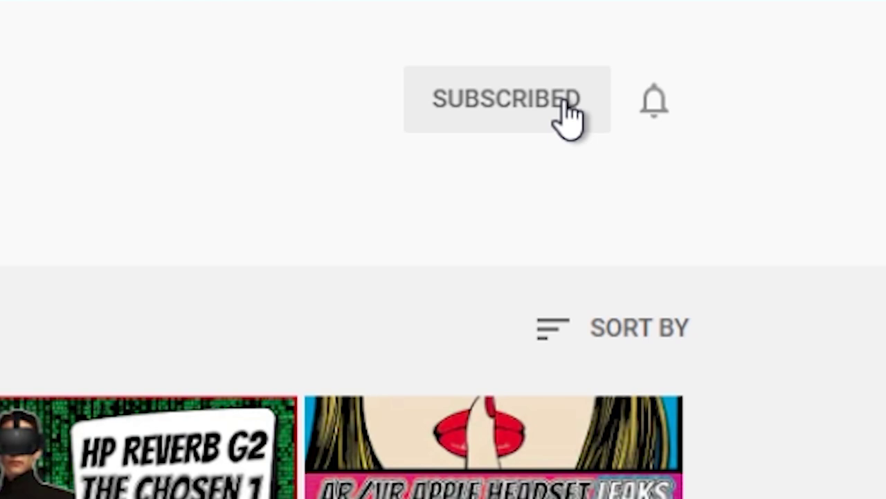
pyautogui.click(661, 111)
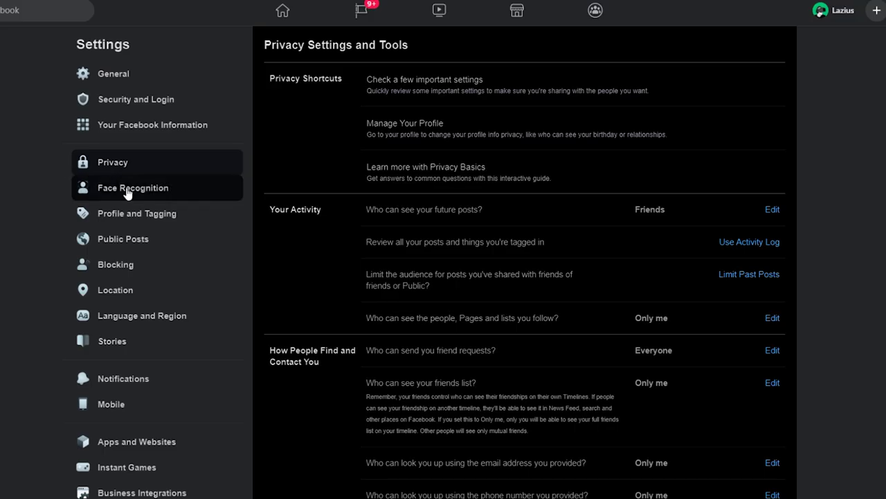
# - Change the Face Recognition setting from Yes to No
pyautogui.click(128, 193)
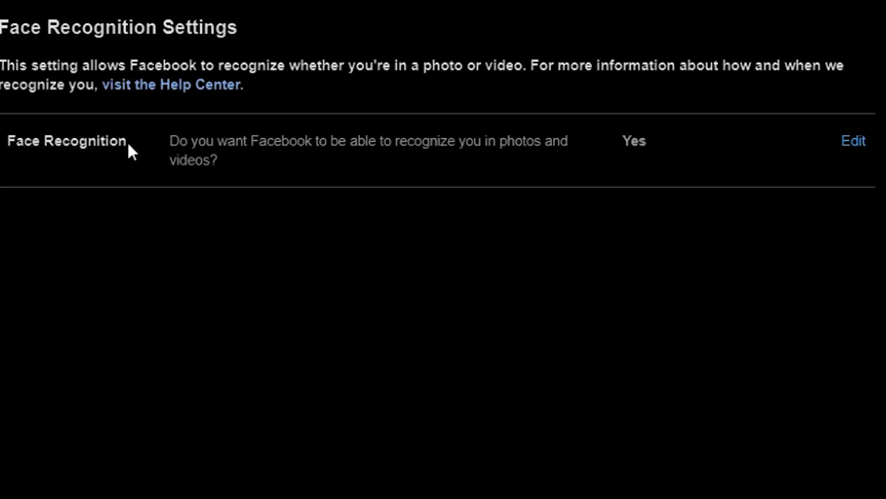
pyautogui.moveTo(342, 117); pyautogui.dragTo(280, 113)
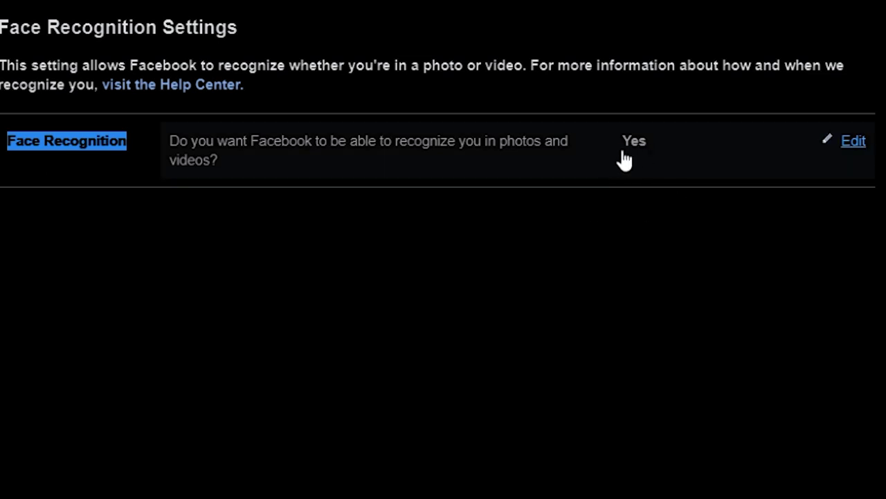
pyautogui.click(853, 141)
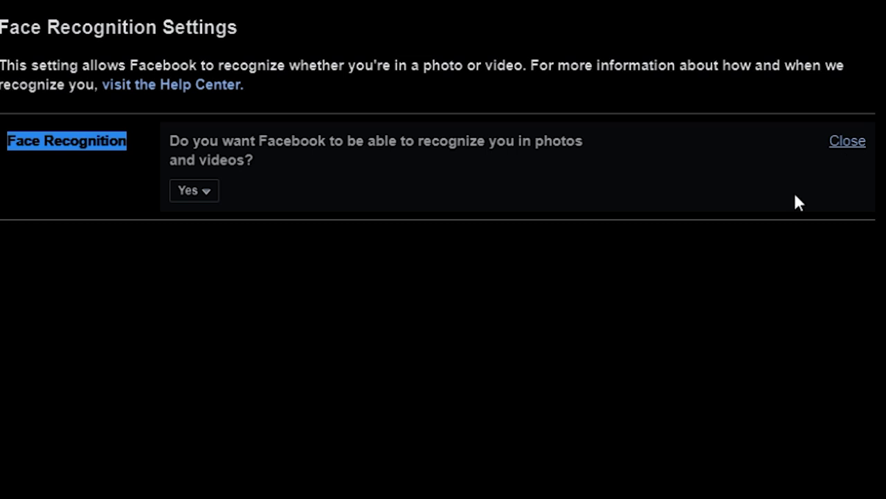
pyautogui.click(192, 198)
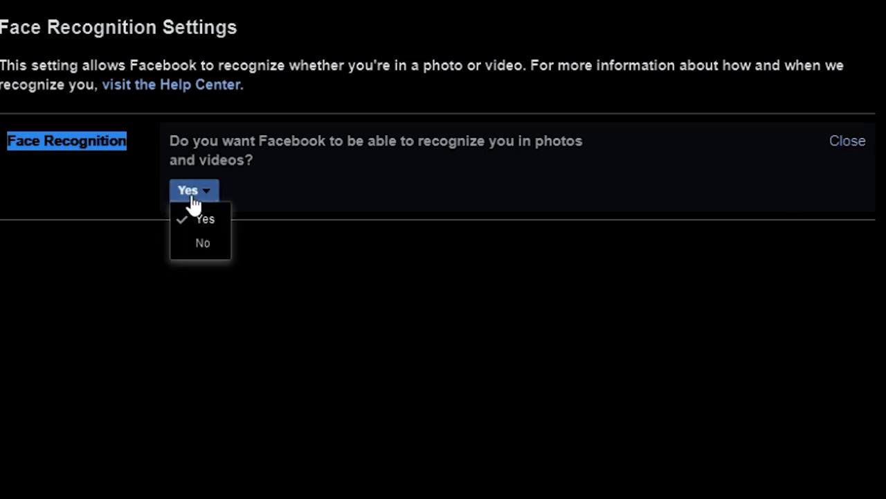
pyautogui.click(193, 246)
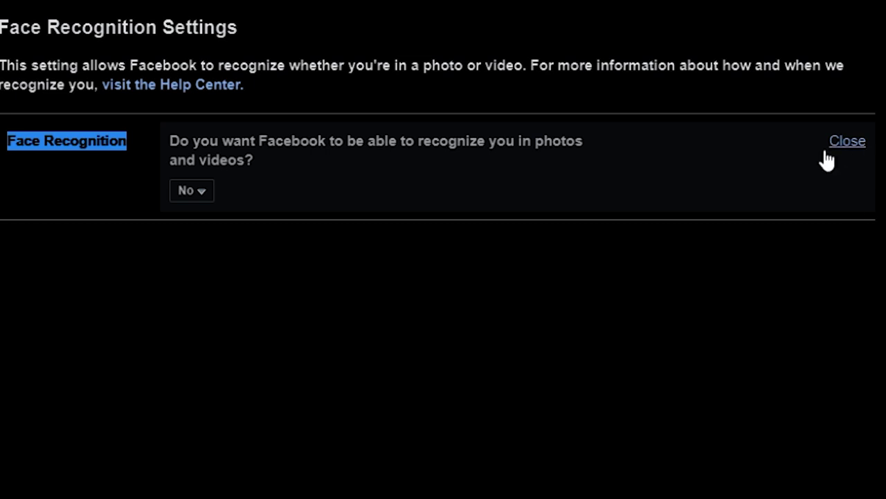
pyautogui.click(842, 158)
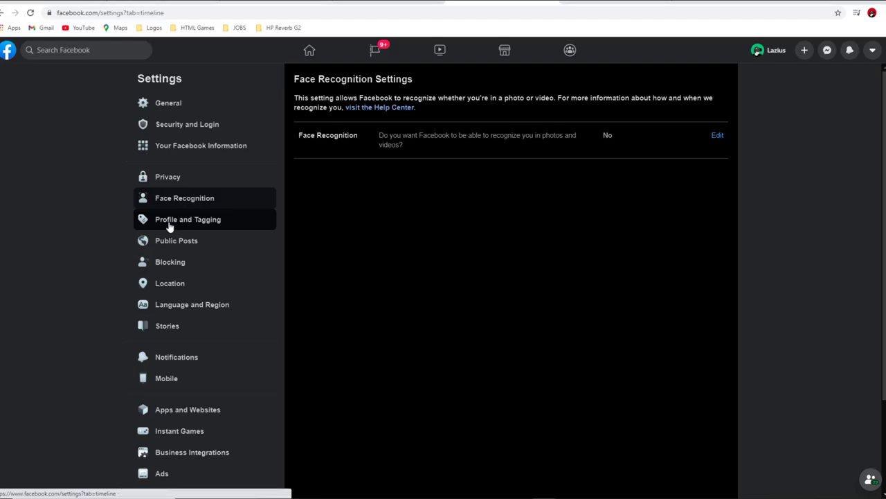
# - Go to Profile and Tagging to check posting, tagging and tag review options
pyautogui.click(170, 223)
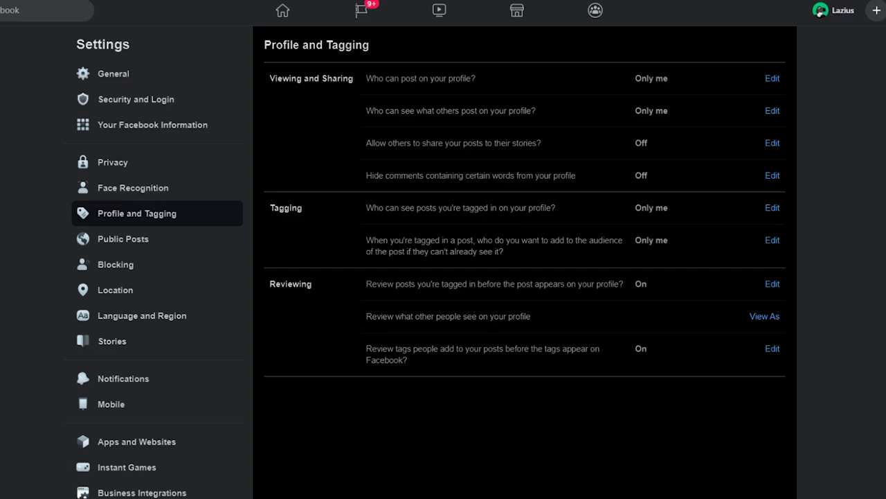
# - Keep Location History set to Off in the Location settings
pyautogui.click(96, 290)
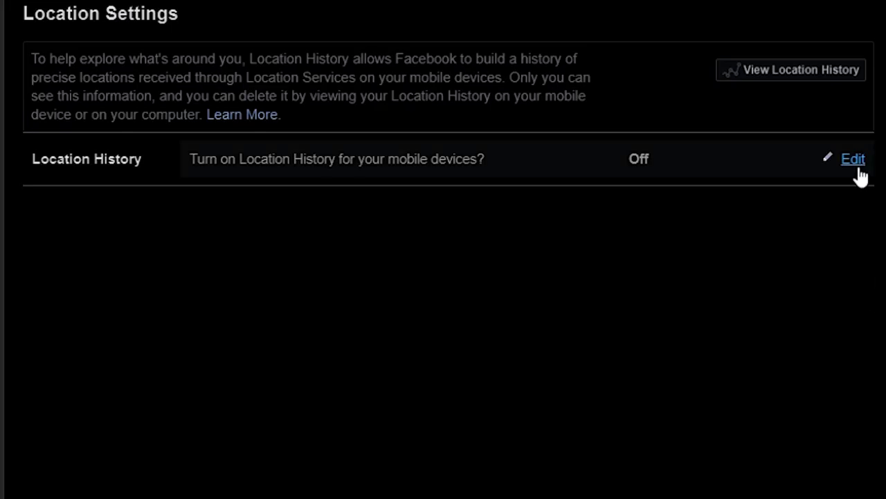
pyautogui.click(774, 138)
pyautogui.click(211, 191)
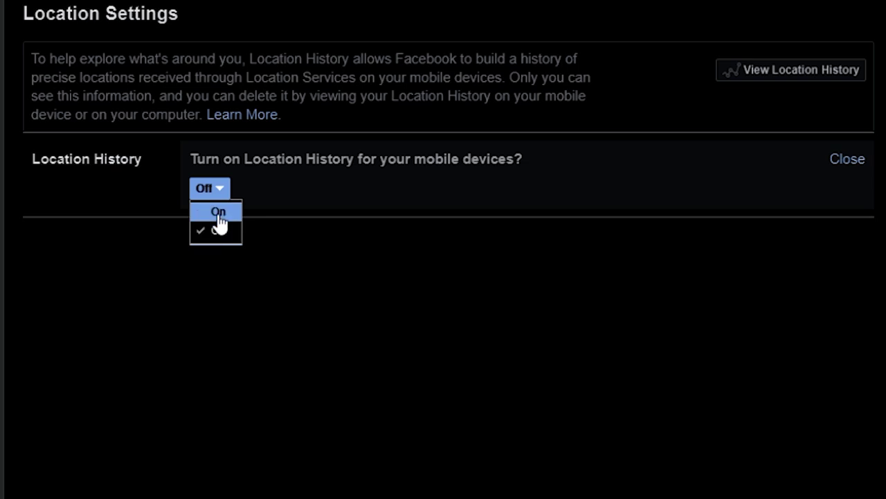
pyautogui.click(218, 231)
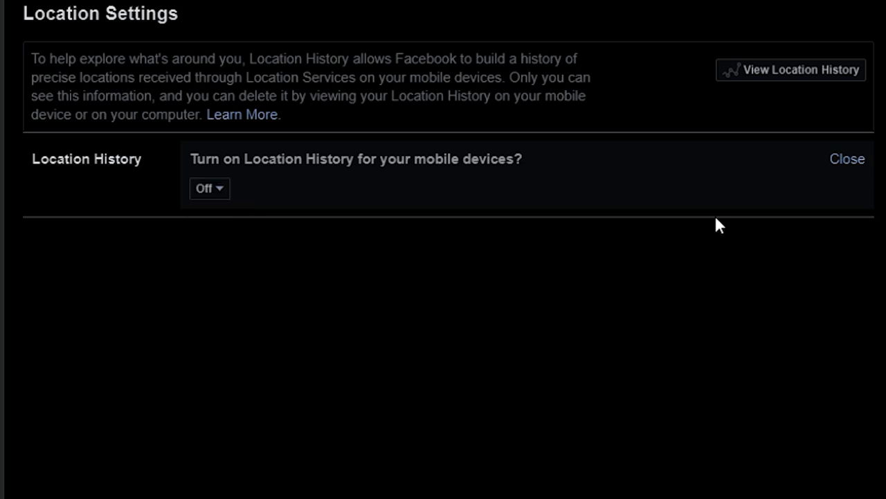
pyautogui.click(845, 163)
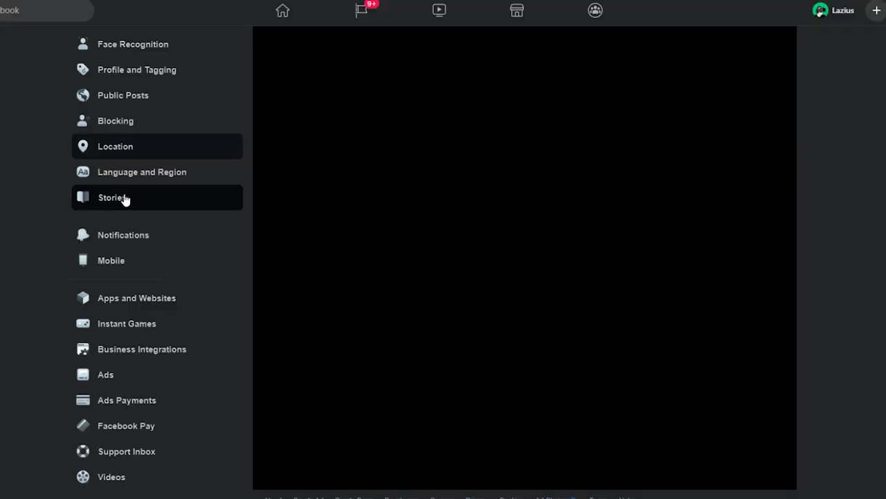
# - Open Stories settings, with sharing of stories you're mentioned in set to Don't allow
pyautogui.click(121, 199)
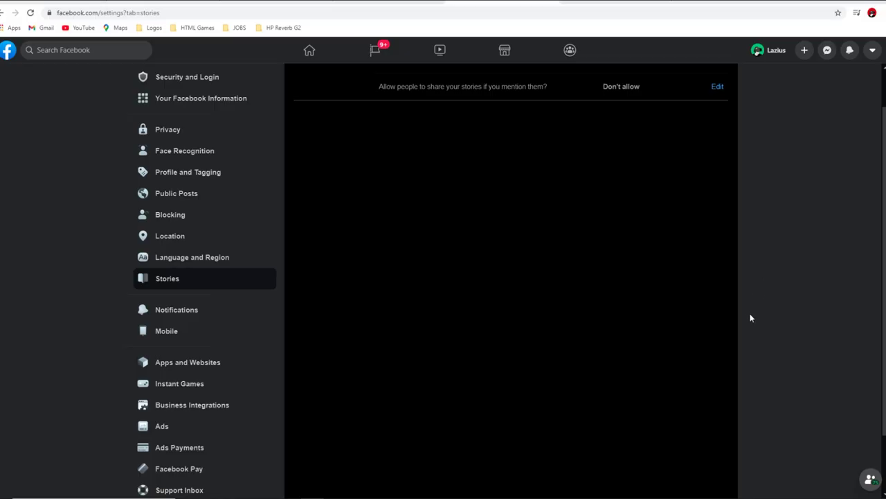
# - Expand More Activity About You in Notifications and keep Facebook notifications Off
pyautogui.click(167, 313)
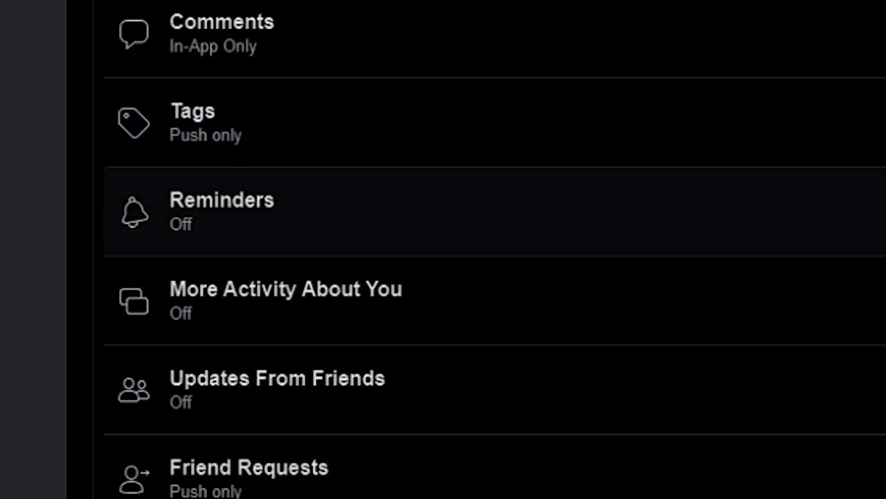
pyautogui.scroll(-3, 484, 249)
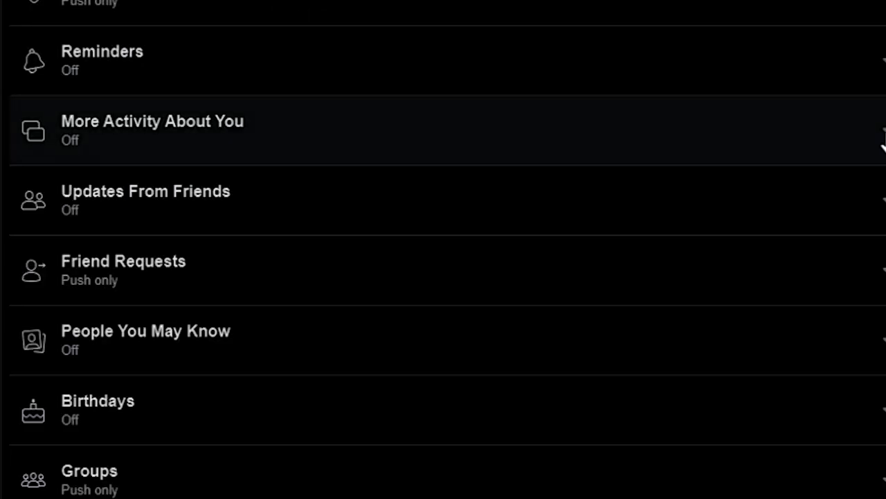
pyautogui.click(883, 146)
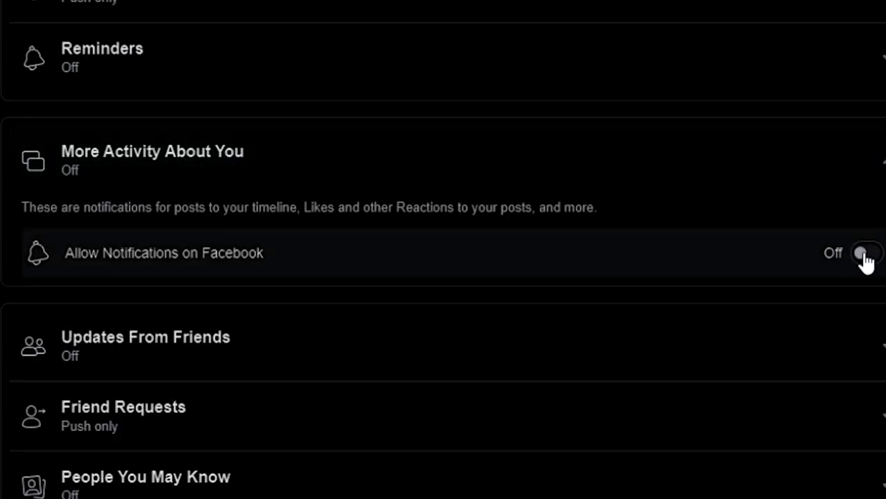
pyautogui.scroll(-3, 832, 253)
pyautogui.click(839, 233)
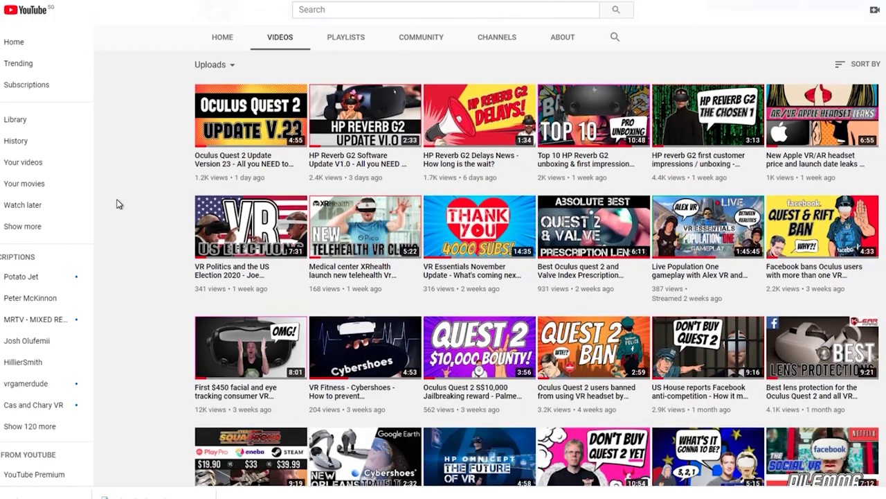
# - Subscribe to the YouTube channel and open its bell notification options
pyautogui.scroll(-3, 117, 202)
pyautogui.scroll(-3, 118, 203)
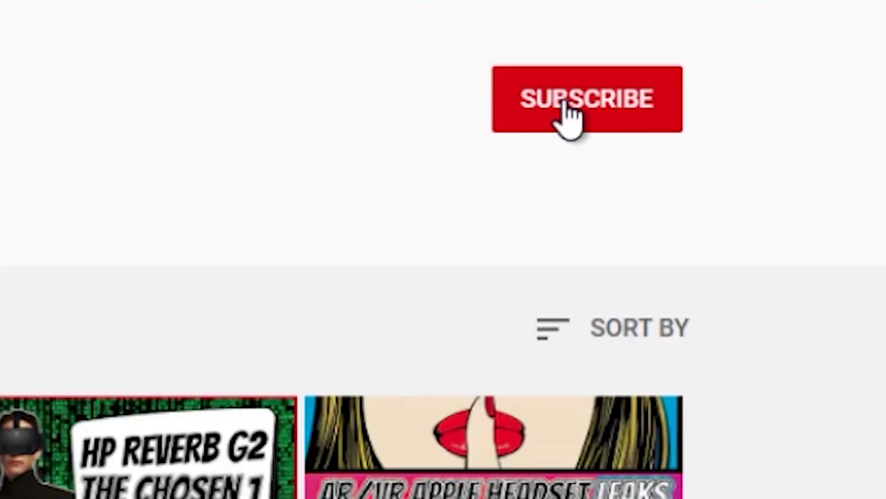
pyautogui.click(568, 118)
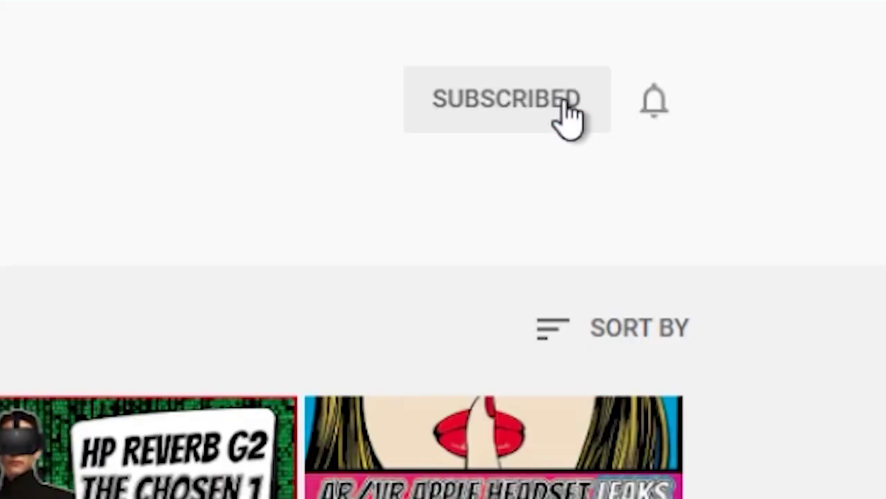
pyautogui.click(657, 104)
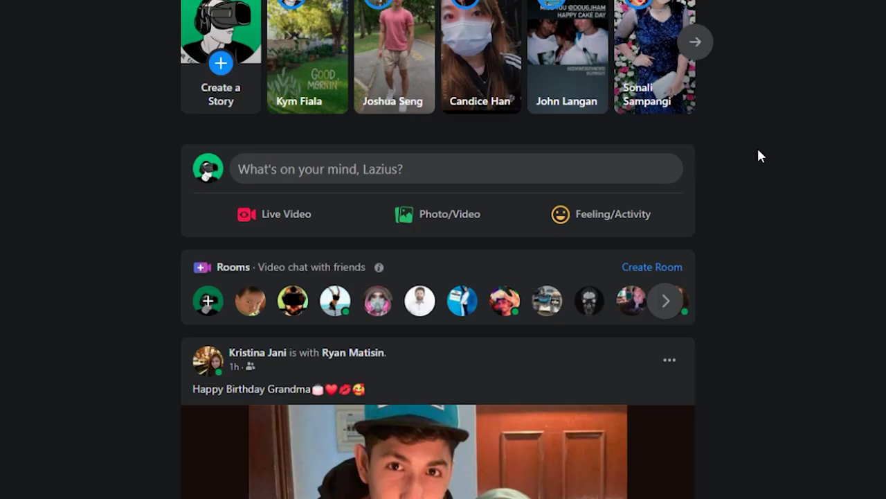
# - Unfollow the crochet scrunchie page and the VR machine post's author
pyautogui.scroll(-4, 758, 155)
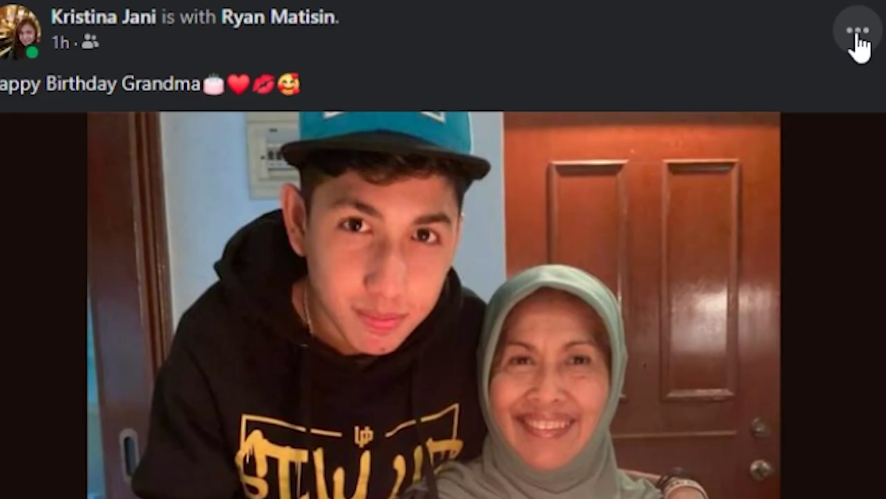
pyautogui.click(669, 58)
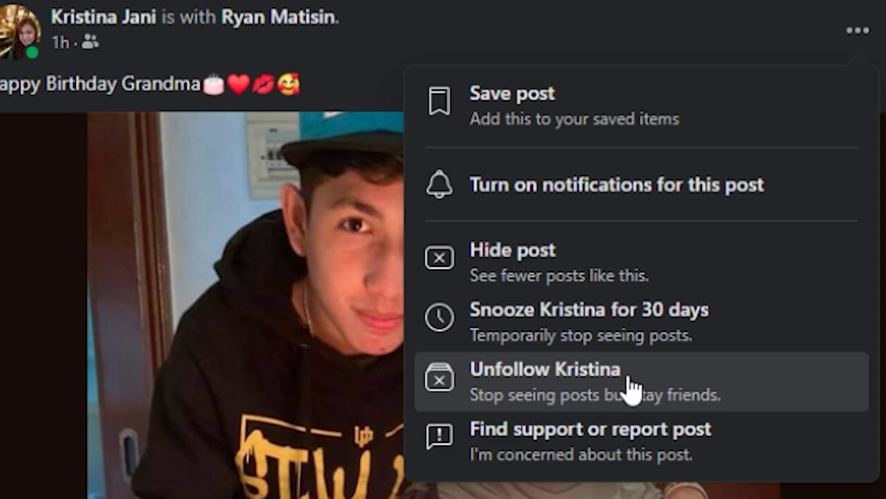
pyautogui.click(587, 388)
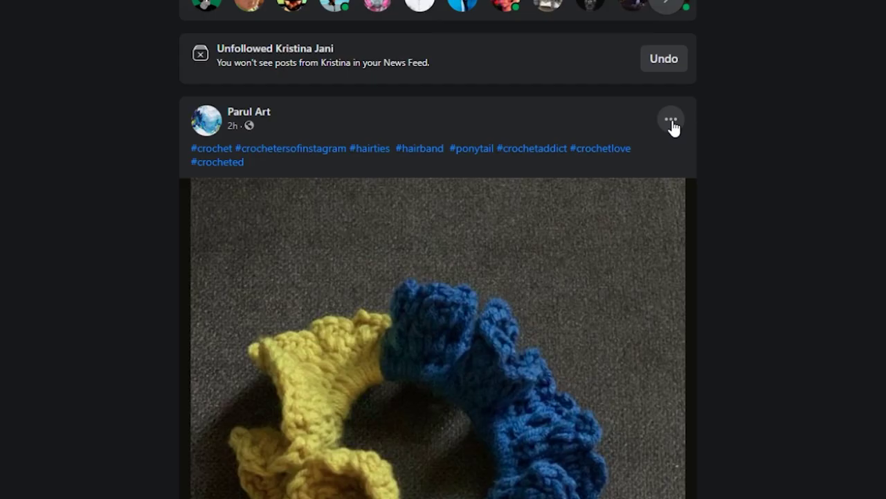
pyautogui.click(671, 122)
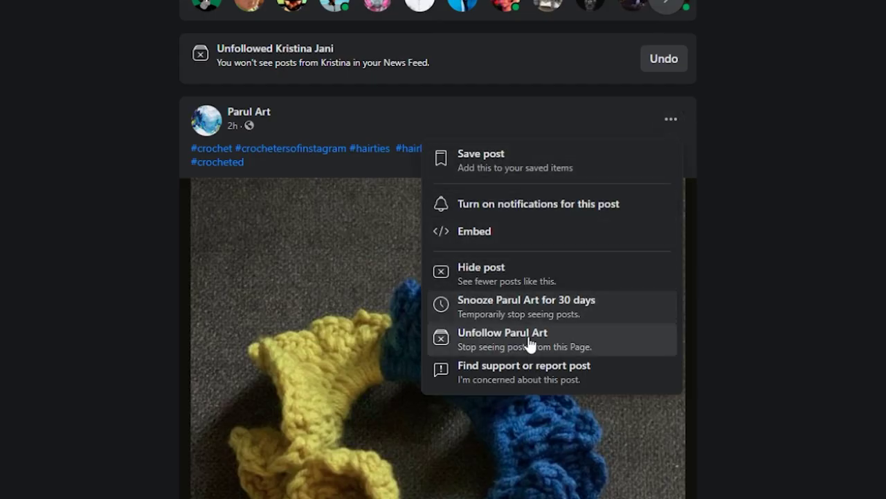
pyautogui.click(534, 340)
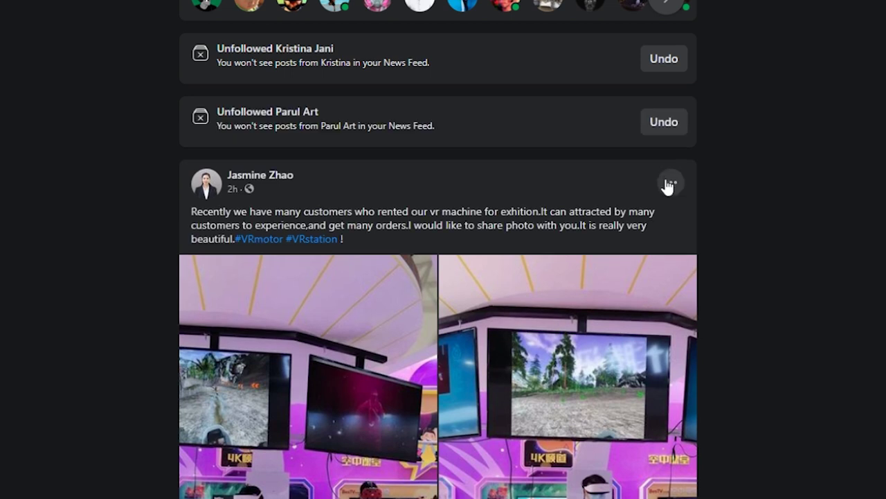
pyautogui.click(669, 184)
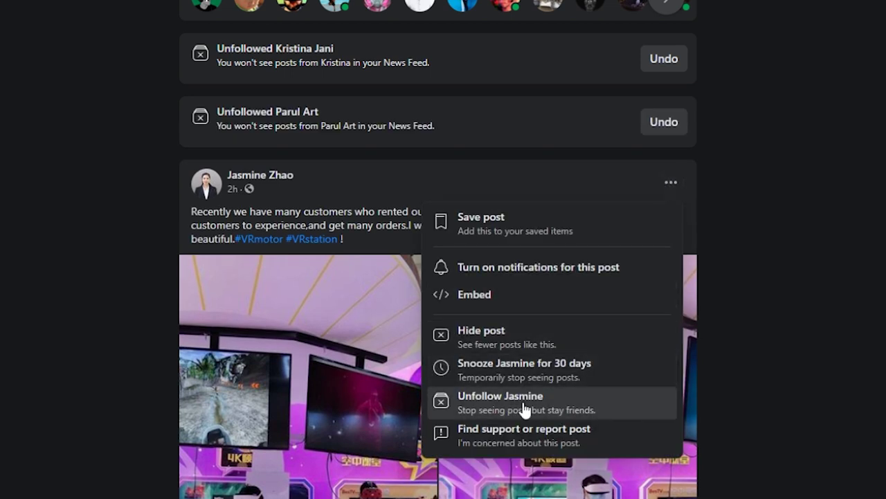
pyautogui.click(524, 410)
# - Unfollow the accounts behind the blue car, FACE of SINGAPORE album and NEW ITEMS posts
pyautogui.scroll(-6, 609, 339)
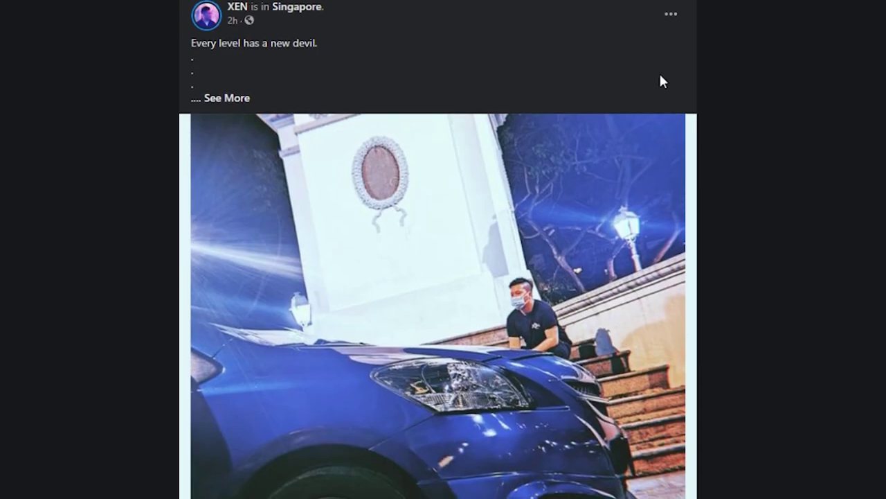
pyautogui.click(671, 15)
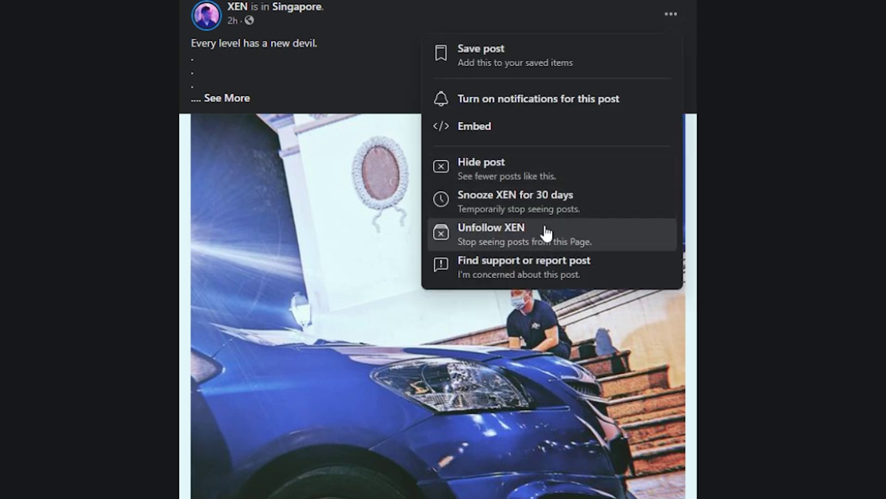
pyautogui.click(527, 242)
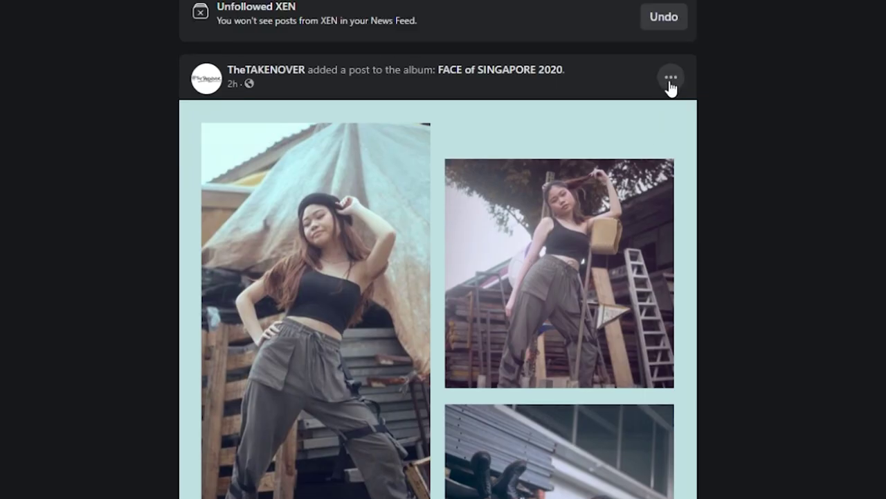
pyautogui.click(671, 78)
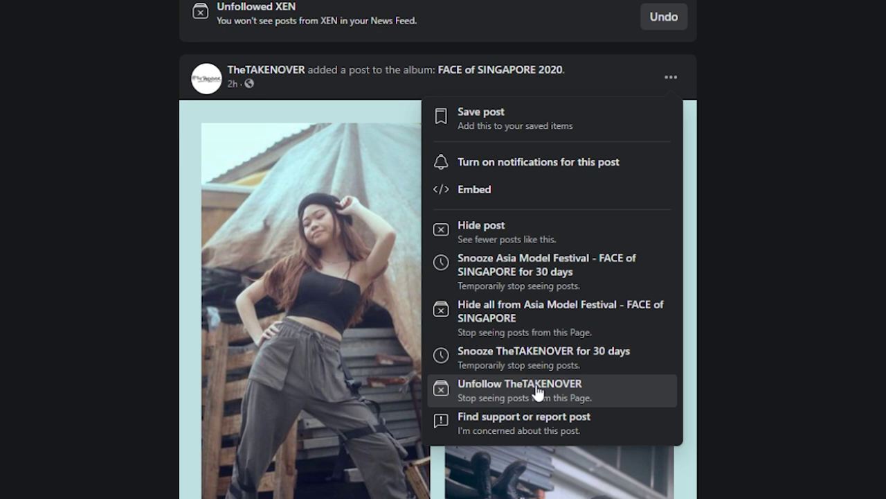
pyautogui.click(538, 389)
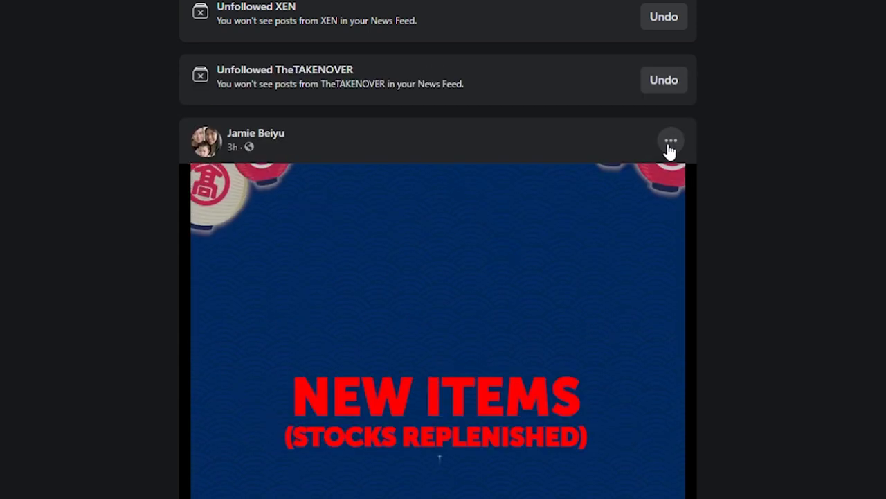
pyautogui.click(669, 144)
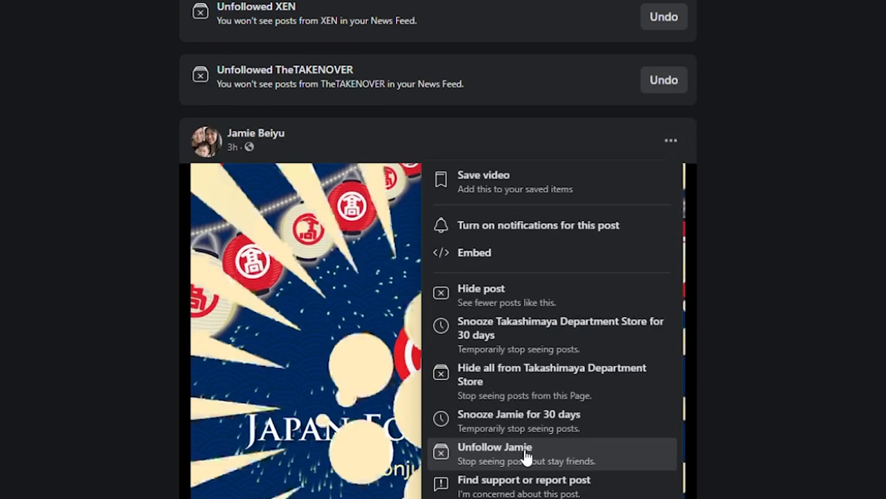
pyautogui.click(526, 454)
# - Hide all posts from the shared-memory person and Meetin VR; unfollow the 10TenProperty sharer
pyautogui.scroll(-4, 607, 304)
pyautogui.scroll(2, 664, 87)
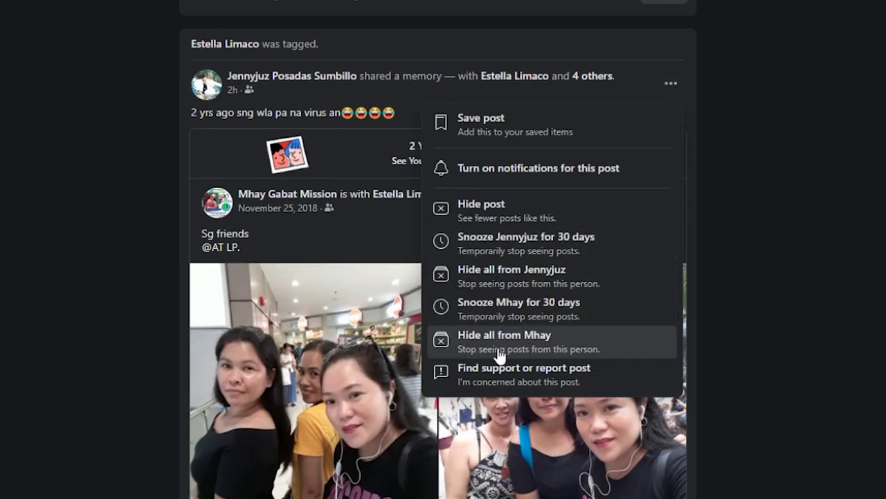
pyautogui.click(498, 346)
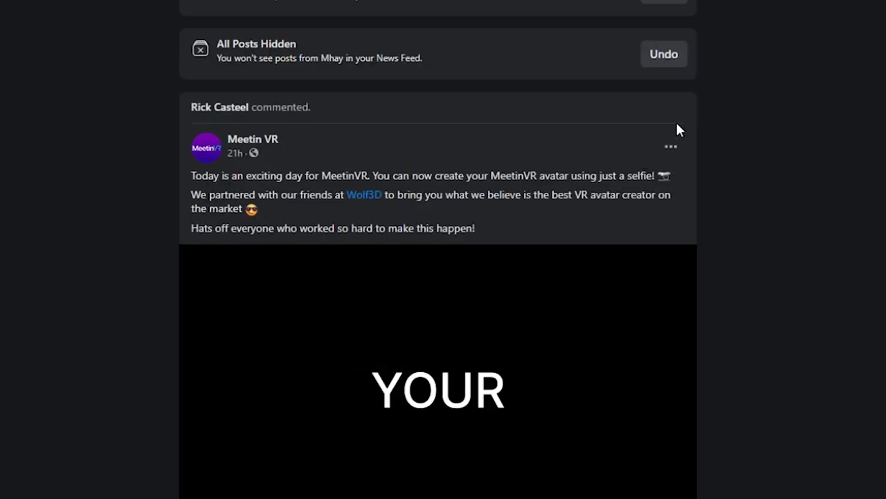
pyautogui.click(671, 146)
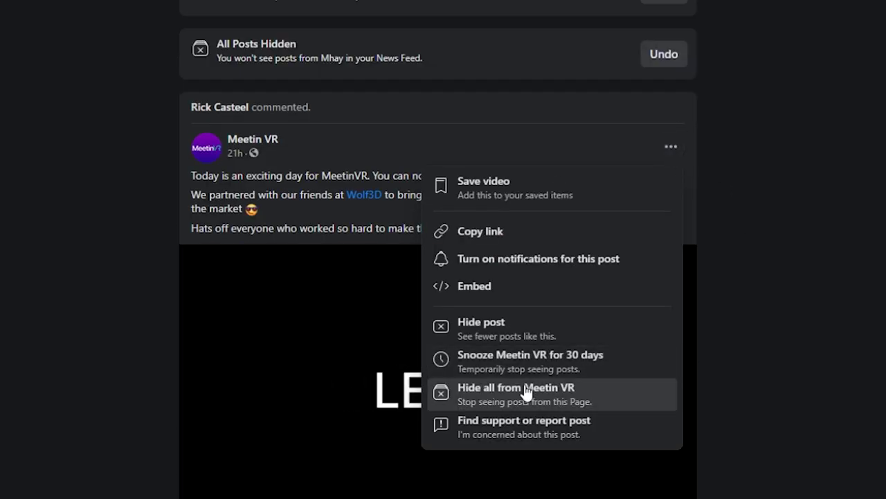
pyautogui.click(491, 395)
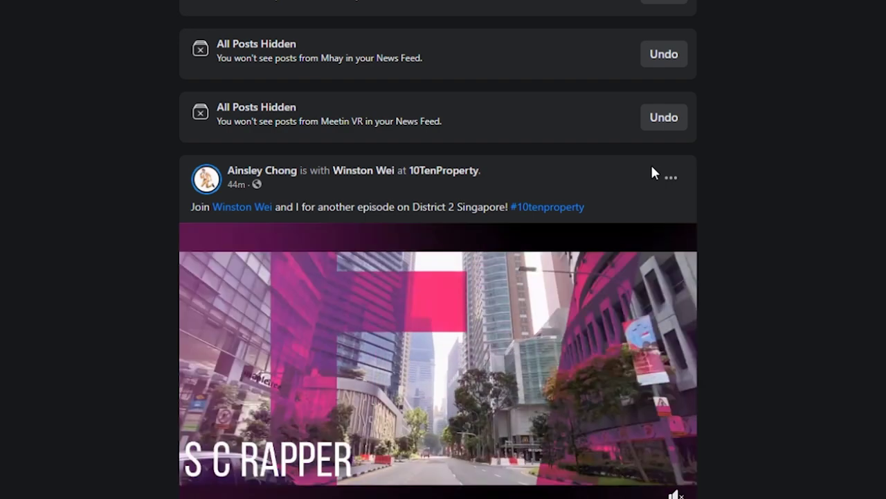
pyautogui.click(670, 181)
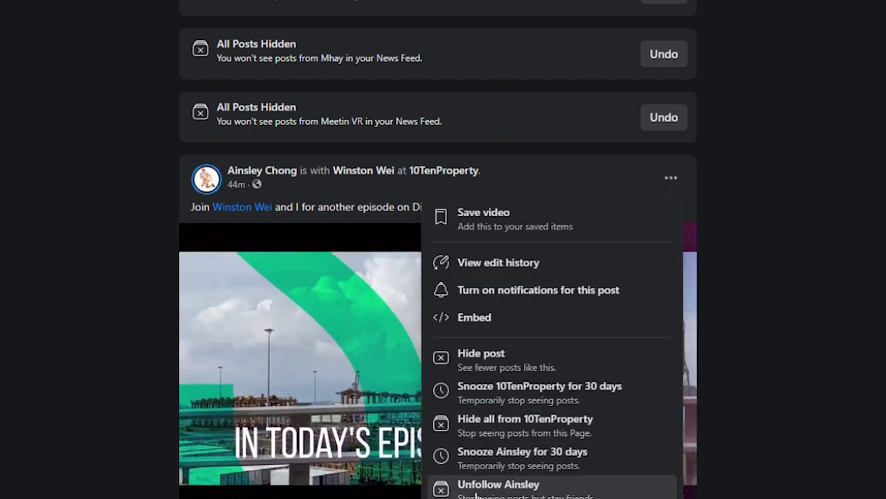
pyautogui.click(510, 484)
# - Unfollow the camera cage, children's magic, hair dye and video posters, then open Apps and Websites
pyautogui.click(671, 242)
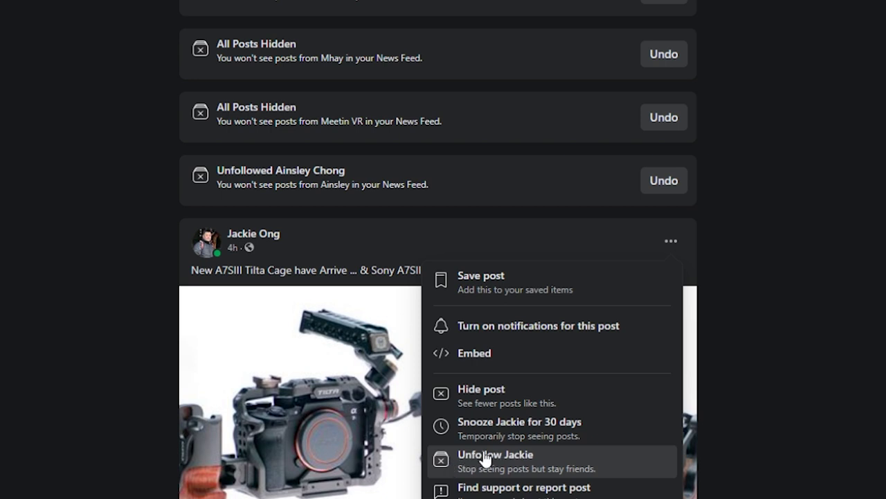
pyautogui.click(487, 460)
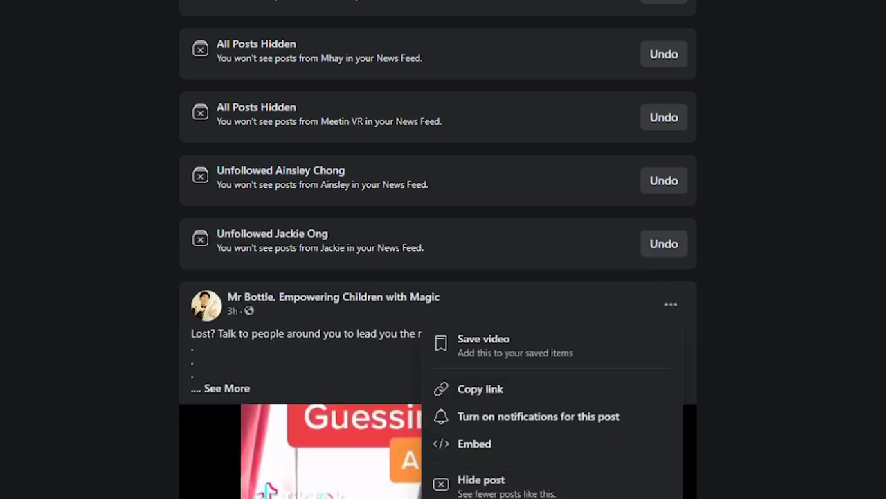
pyautogui.click(487, 498)
pyautogui.click(671, 367)
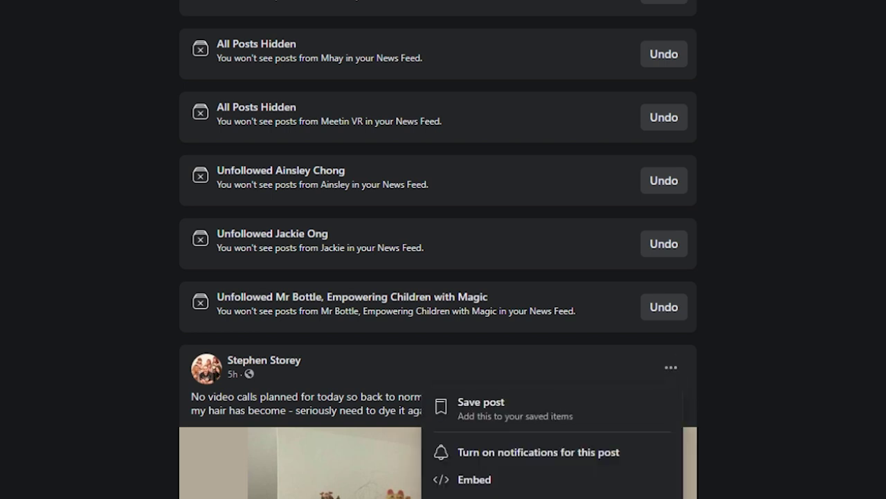
pyautogui.click(487, 498)
pyautogui.click(670, 432)
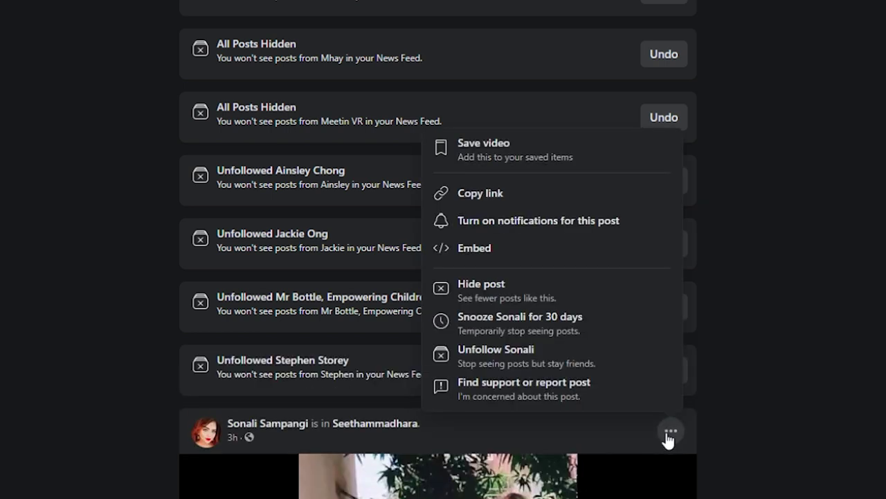
pyautogui.click(515, 354)
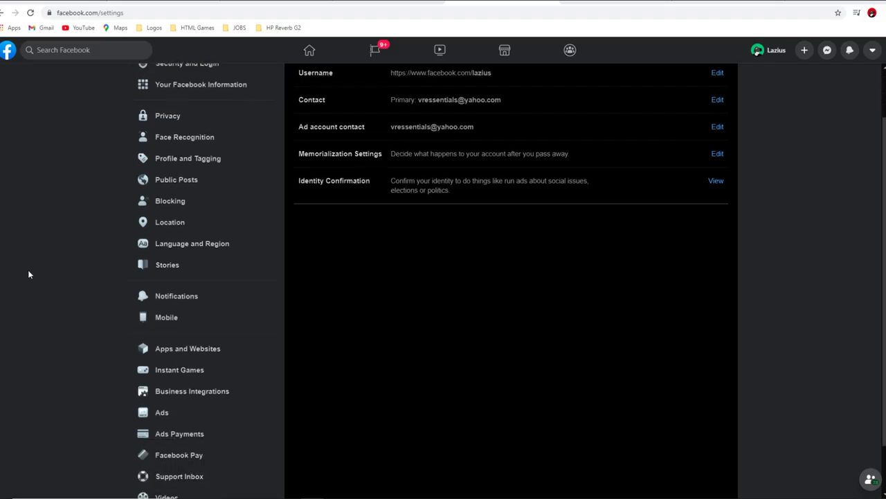
pyautogui.scroll(-1, 35, 304)
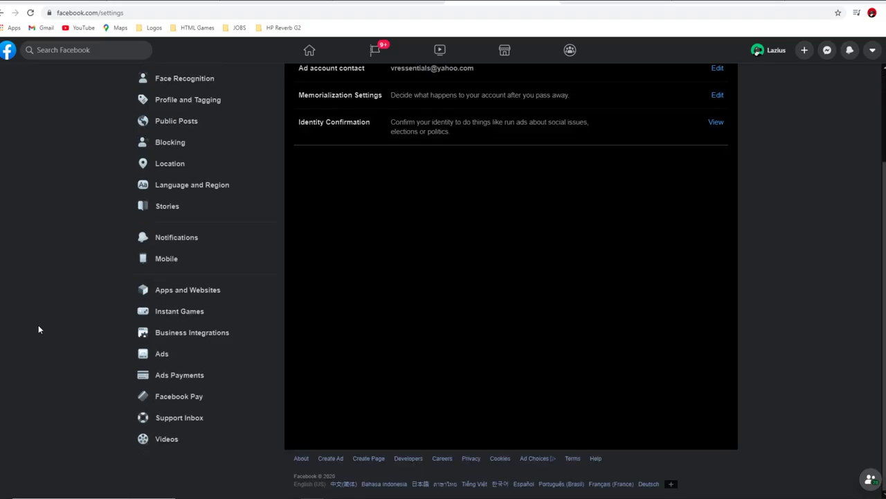
pyautogui.click(214, 294)
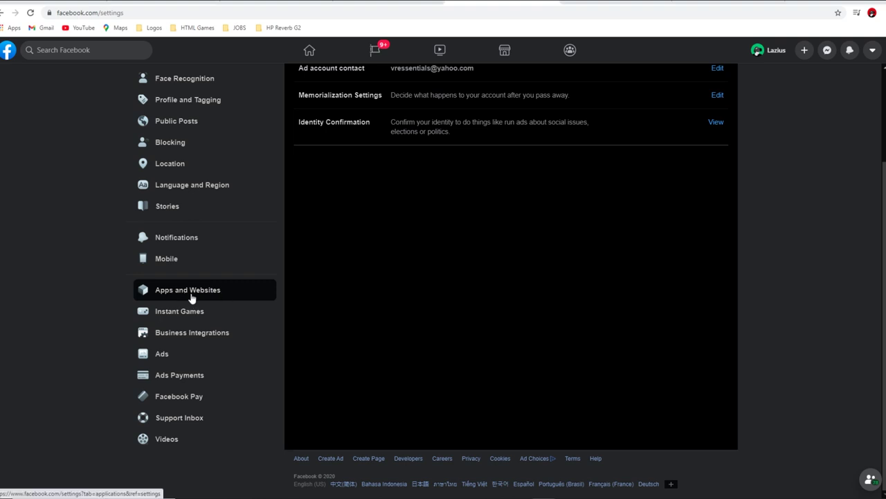